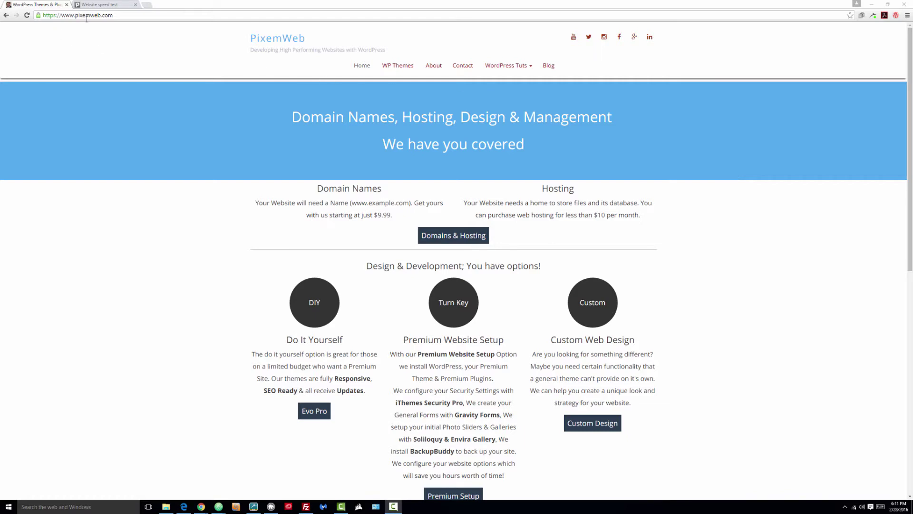
Step: Show Pingdom's grade breakdown for pixemweb.com: 87 overall, leverage browser caching at 0
click(95, 6)
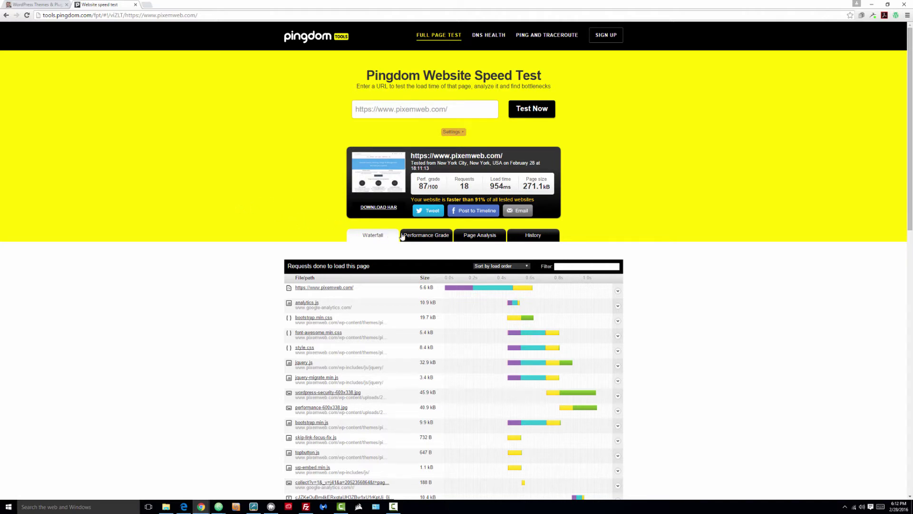
click(421, 235)
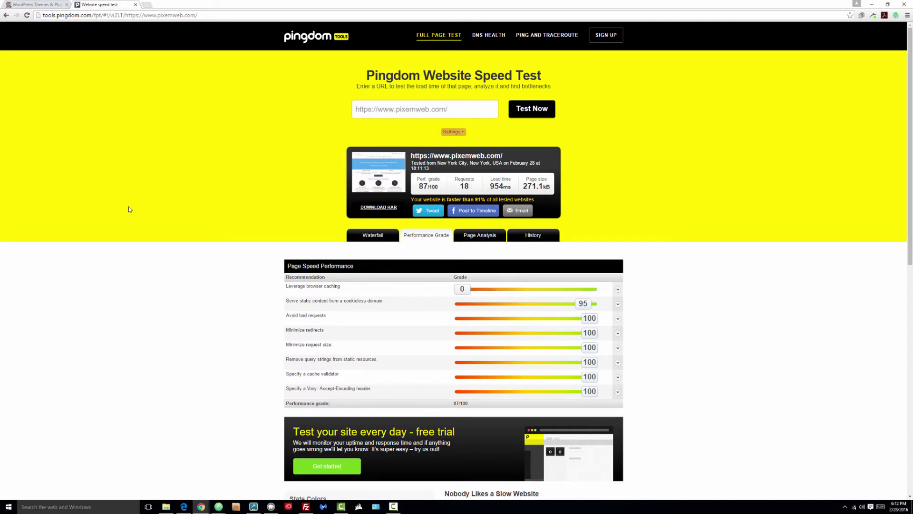
Step: Bring the Atom editor showing .htaccess to the front
key(super+Tab)
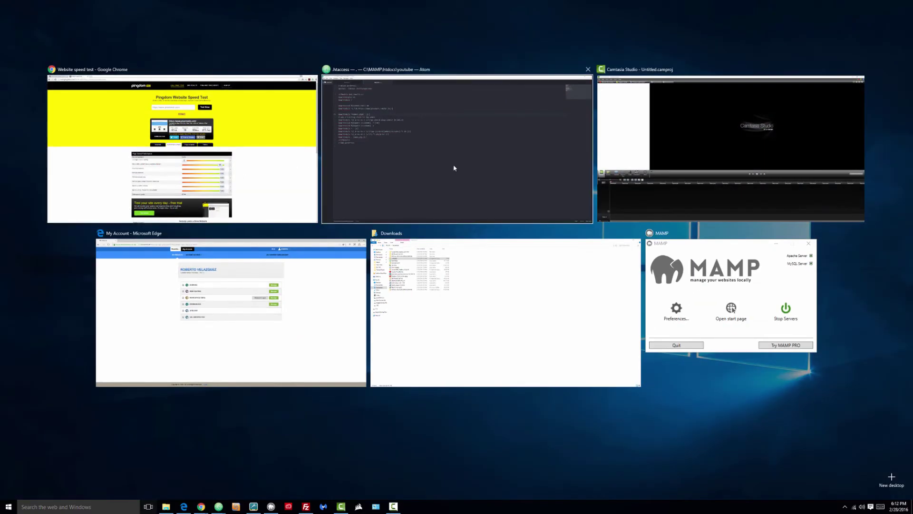
click(452, 164)
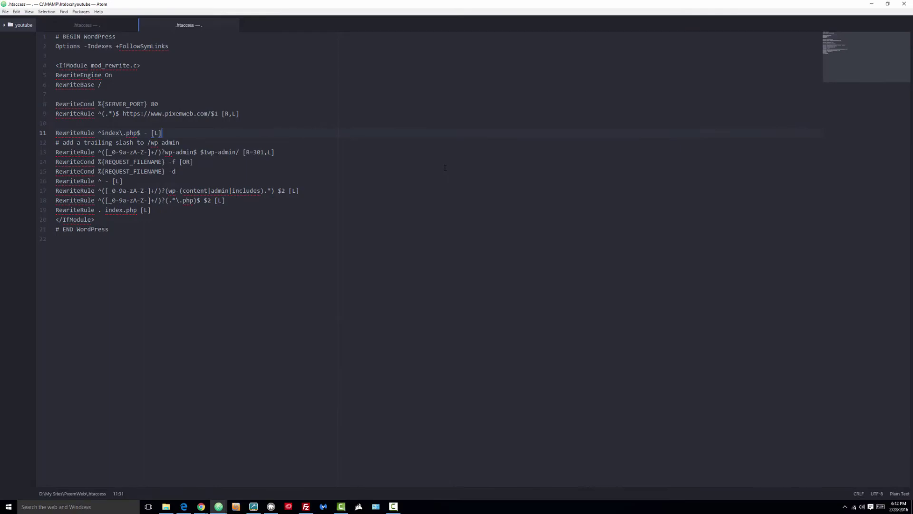
key(super+Tab)
click(256, 173)
Step: Paste the EXPIRES CACHING block at line 3 with a blank line before it
click(62, 54)
text(## EXPIRES CACHING ## <IfModule mod_expires.c> ExpiresActive On ExpiresByType image/jpg "access 1 year" ExpiresByType image/jpeg "access 1 year" ExpiresByType image/gif "access 1 year" ExpiresByType image/png "access 1 year" ExpiresByType text/css "access 1 month" ExpiresByType text/html "access 1 month" ExpiresByType application/pdf "access 1 month" ExpiresByType text/x-javascript "access 1 month" ExpiresByType application/x-shockwave-flash "access 1 month" ExpiresByType image/x-icon "access 1 year" ExpiresDefault "access 7 days" </IfModule> ## EXPIRES CACHING ##)
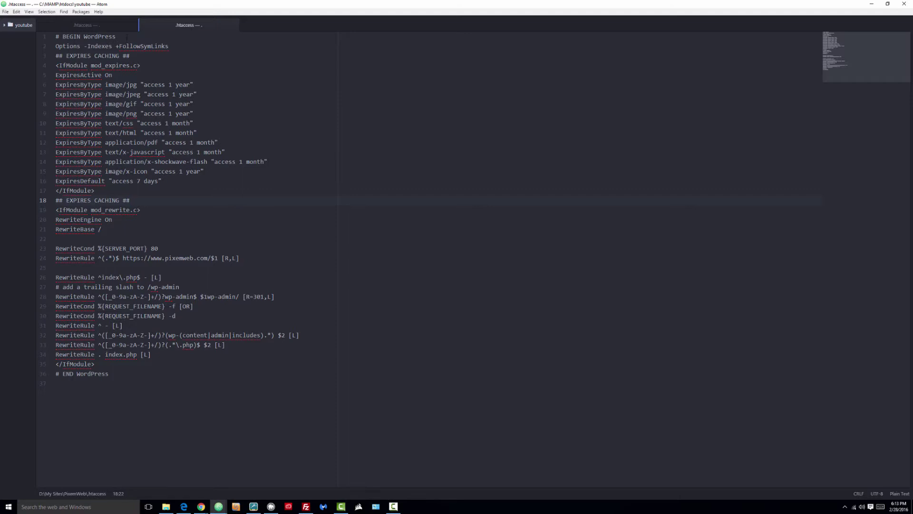
click(182, 48)
key(Return)
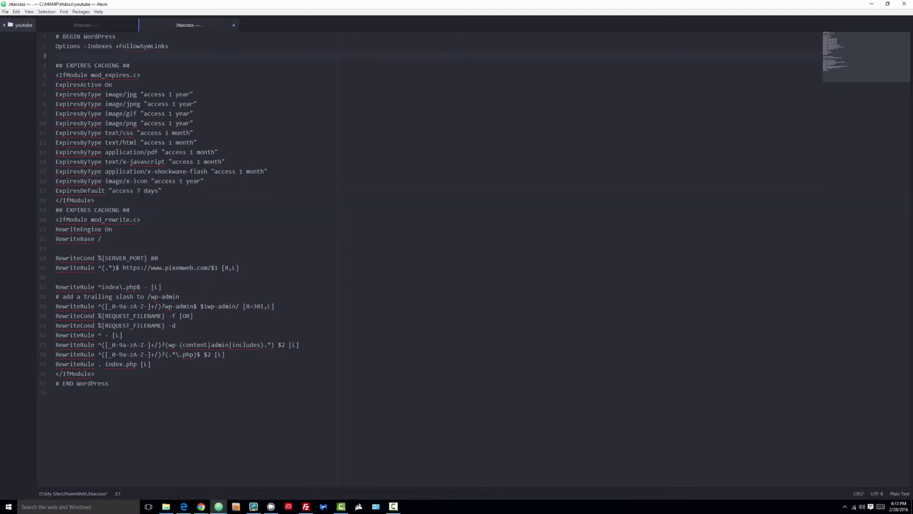
click(142, 208)
Step: Add a blank line after the caching block and switch over to FileZilla
key(Return)
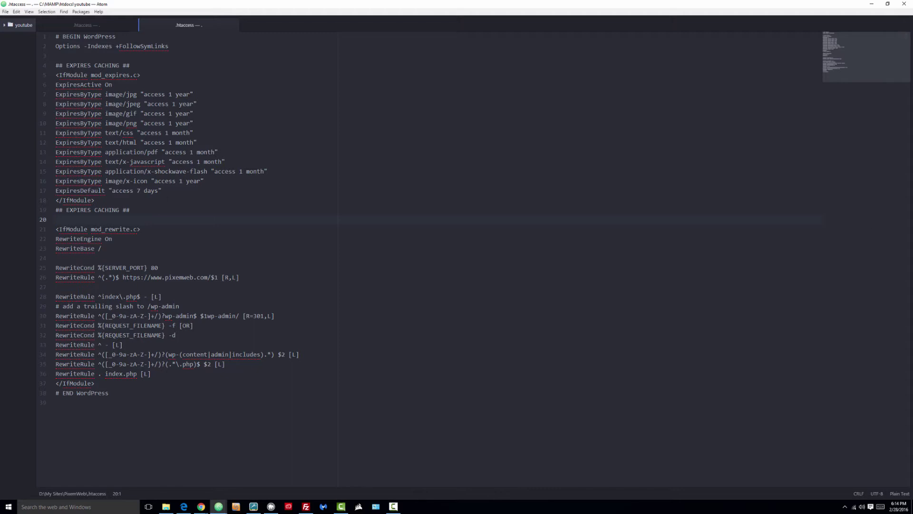
key(alt+Tab)
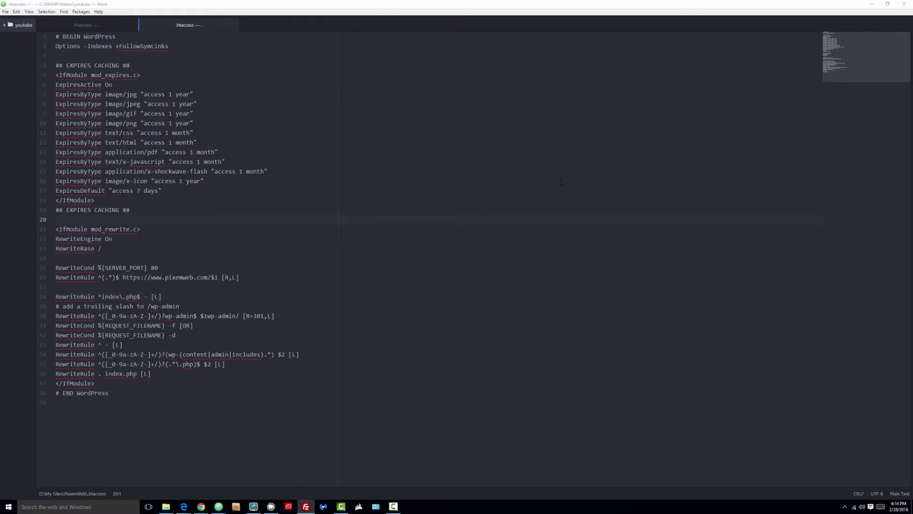
Step: Reload the PixemWeb homepage in Chrome, then show Pingdom's request waterfall
key(super+Tab)
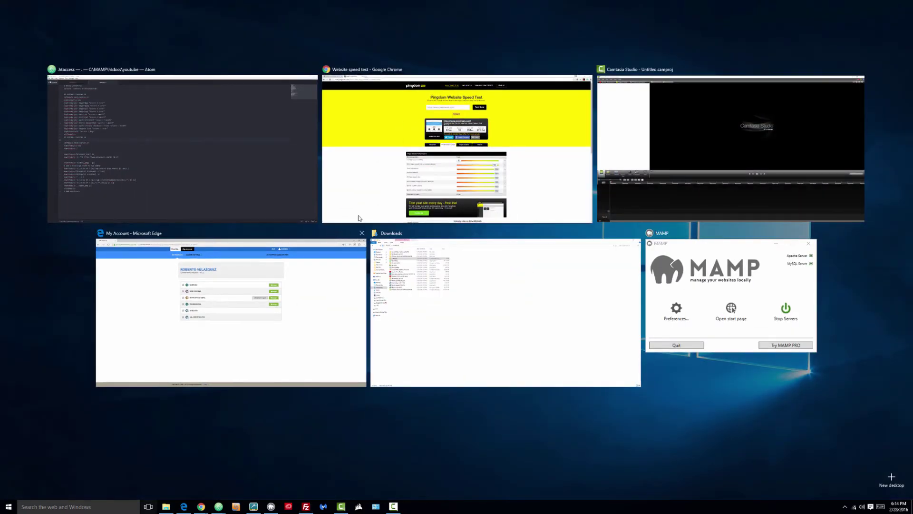
click(364, 183)
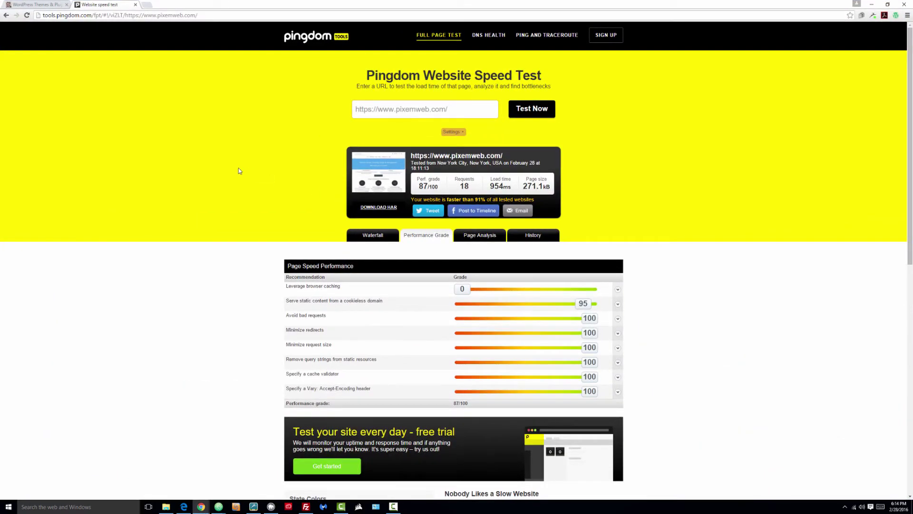
click(36, 5)
click(27, 16)
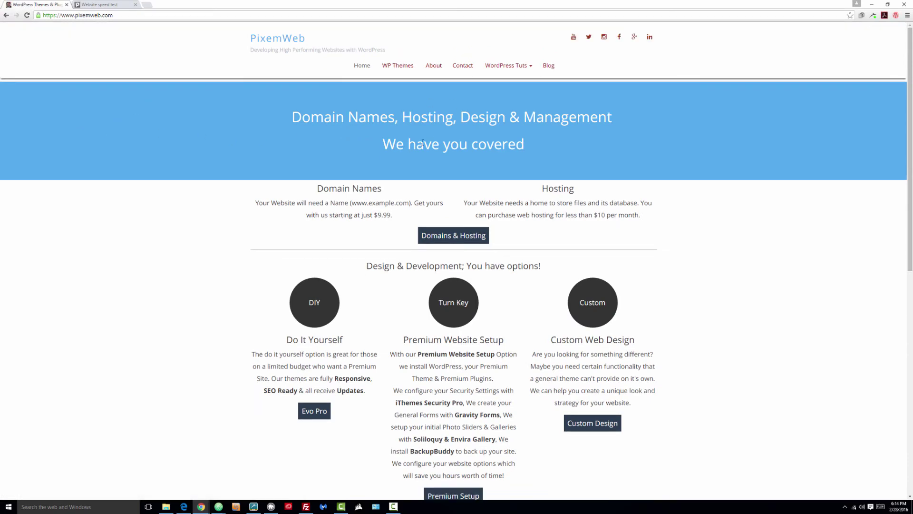
click(99, 6)
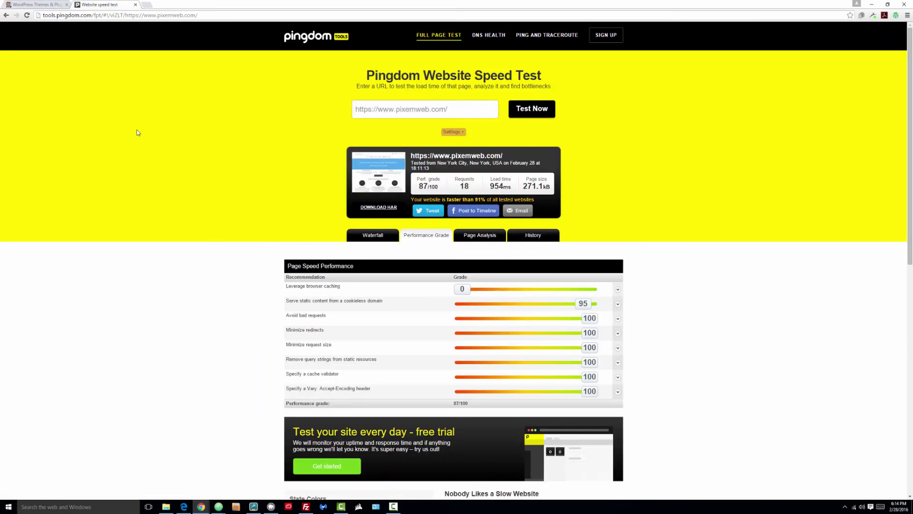
click(366, 235)
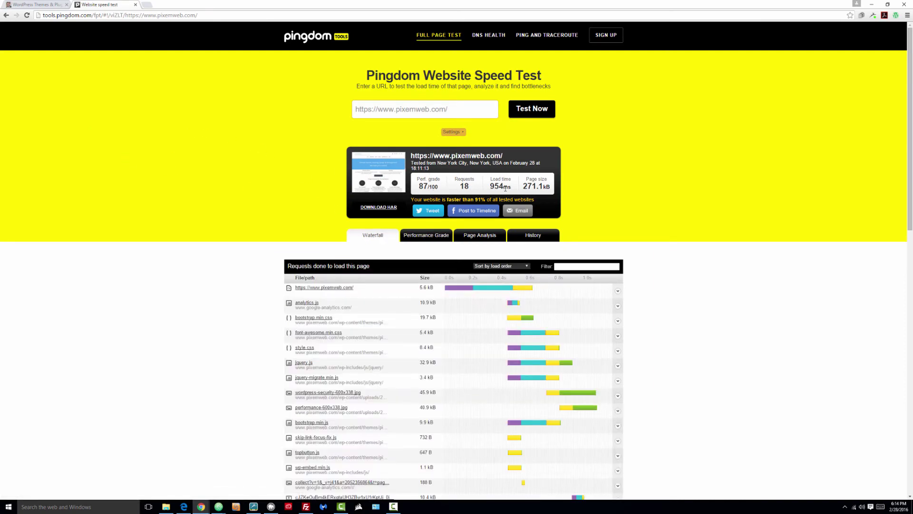
Step: Run a fresh Pingdom test of pixemweb.com and dismiss the sign-up prompt
click(531, 110)
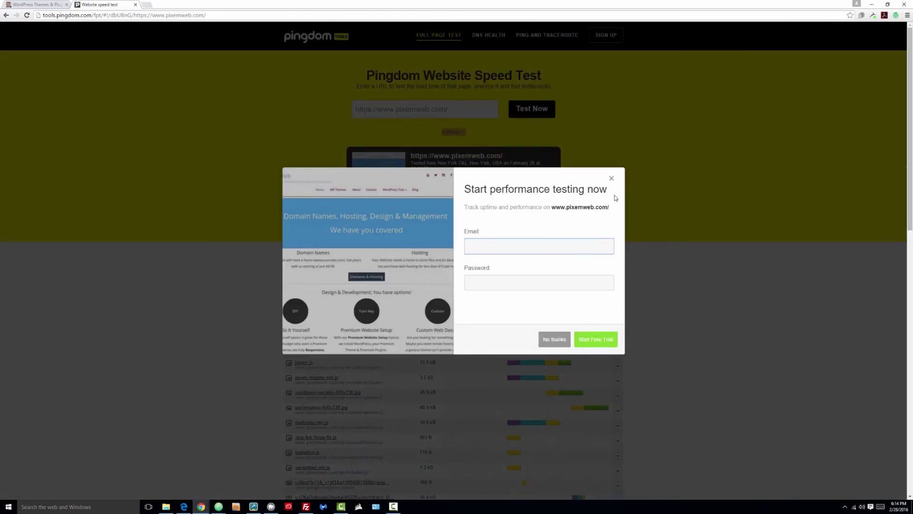
click(612, 178)
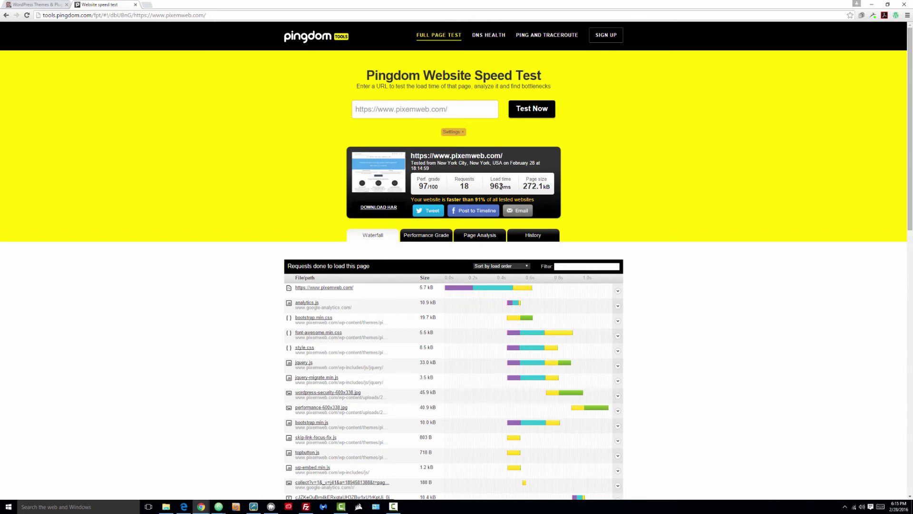
Step: Review the new 97 grade breakdown, then return to the request waterfall
click(425, 236)
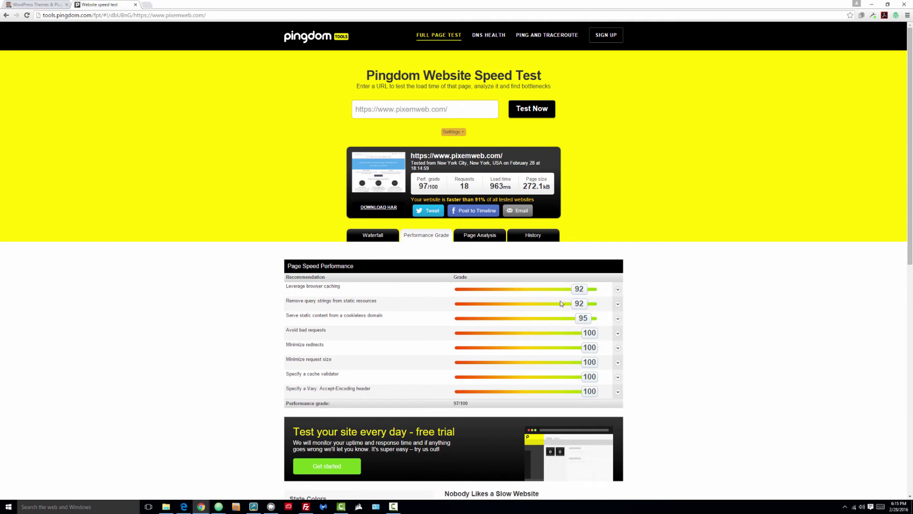
click(364, 238)
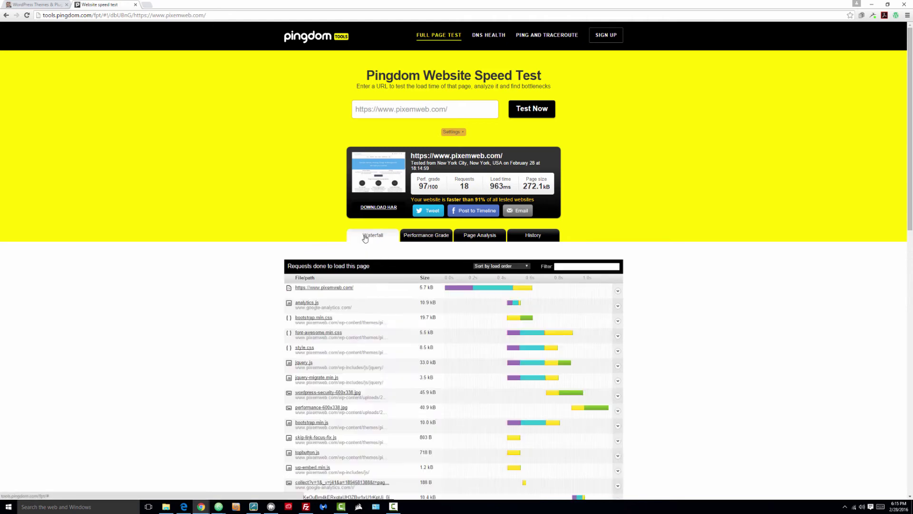
key(super+Tab)
Step: Look over the edited .htaccess in Atom, then return to the Chrome Pingdom window
click(404, 185)
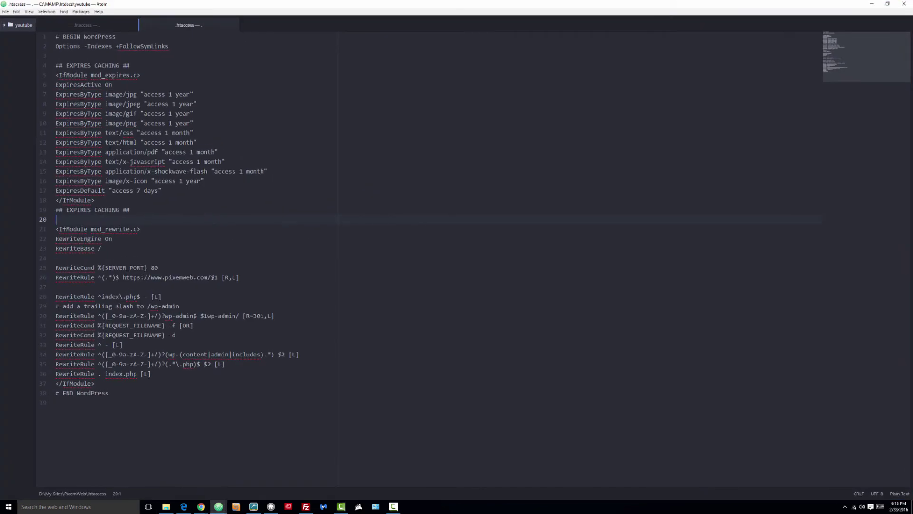
key(super+Tab)
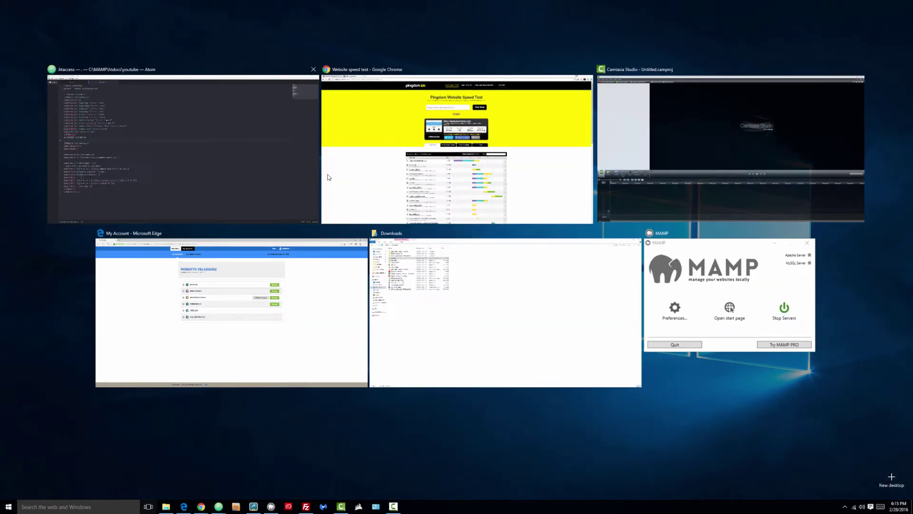
click(336, 172)
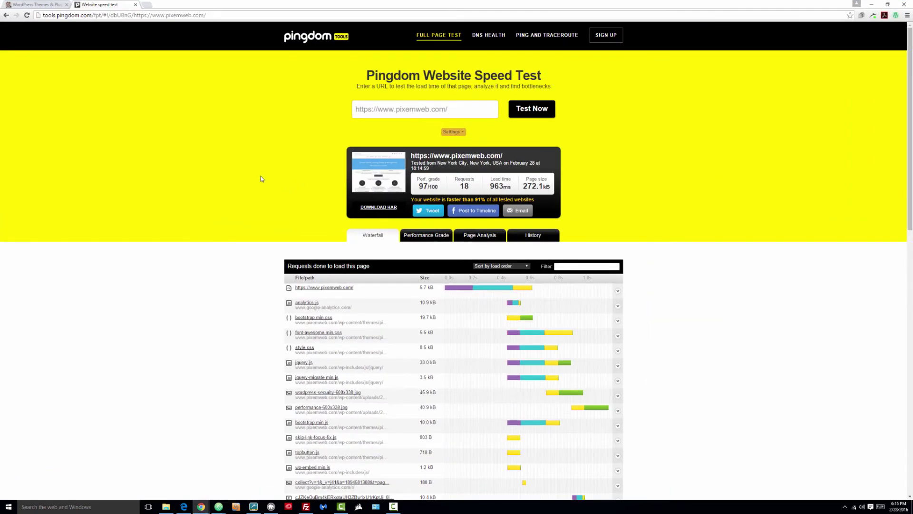
Step: Rerun the Pingdom test, scoring 97 with a 954 ms load, and dismiss the sign-up prompt
click(536, 112)
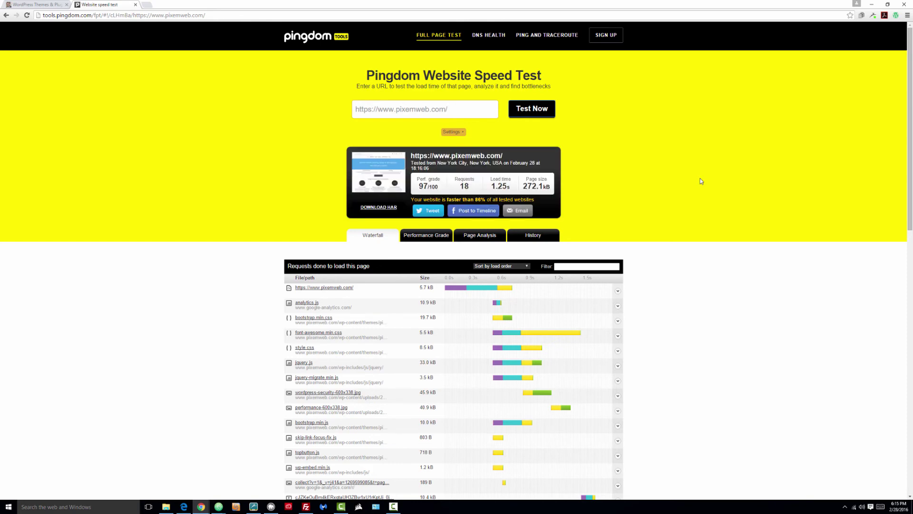
click(533, 109)
scroll(659, 135, up, 3)
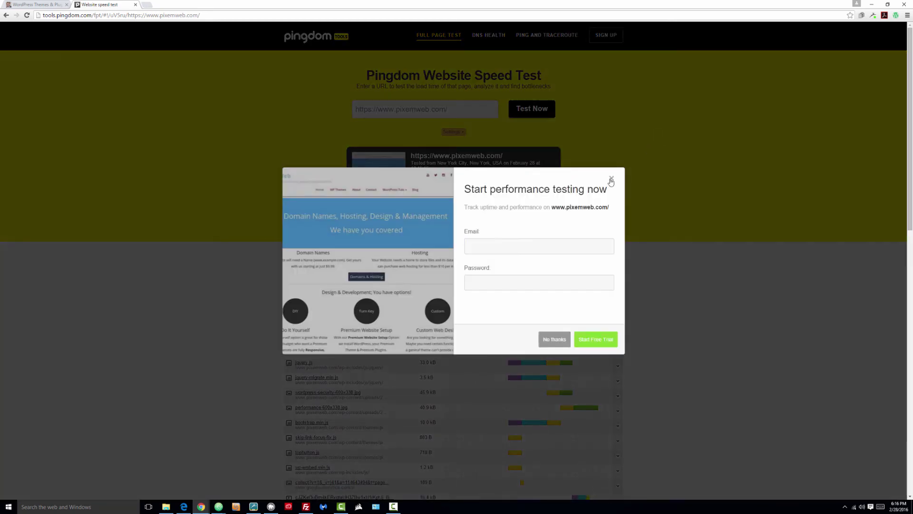
click(611, 180)
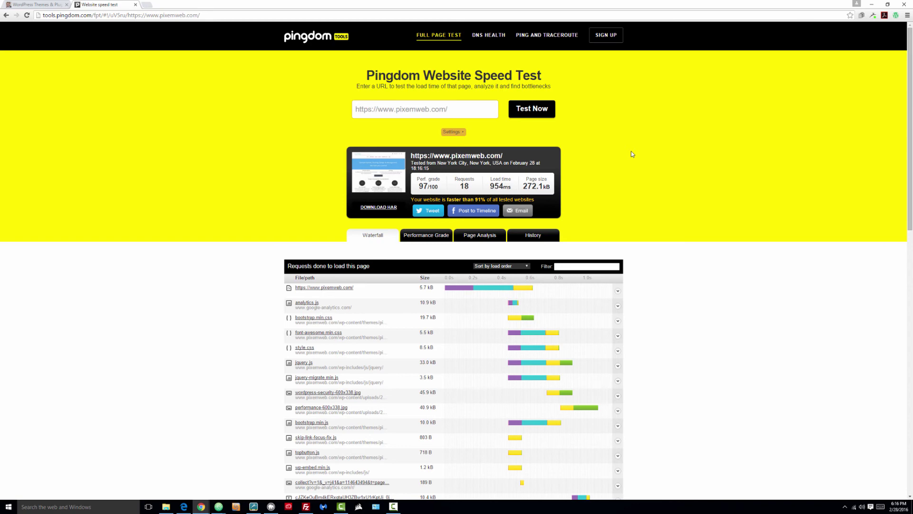
key(super+Tab)
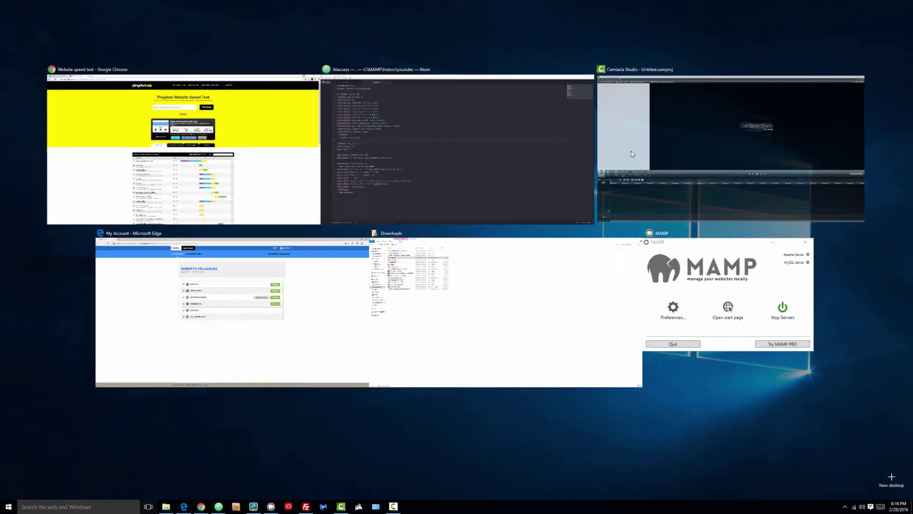
click(484, 160)
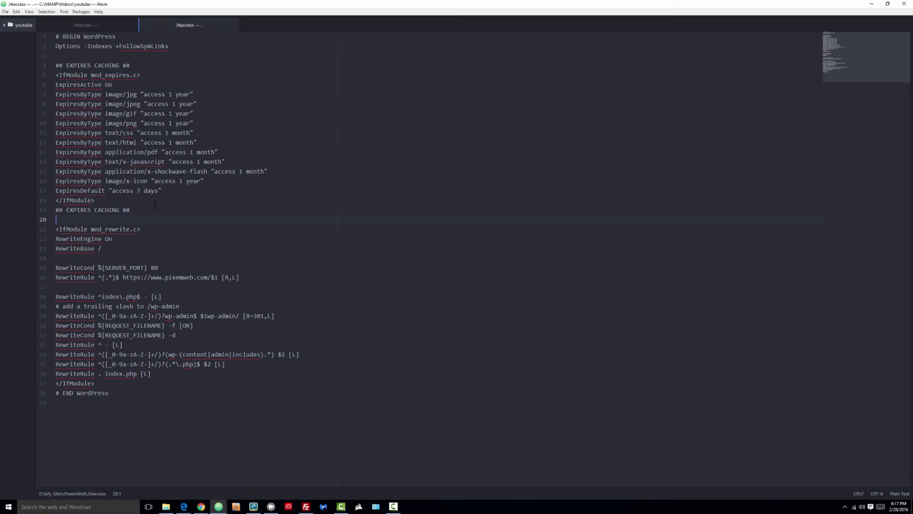
Step: Back in Chrome, check the 97 grade breakdown, then the request waterfall
key(super+Tab)
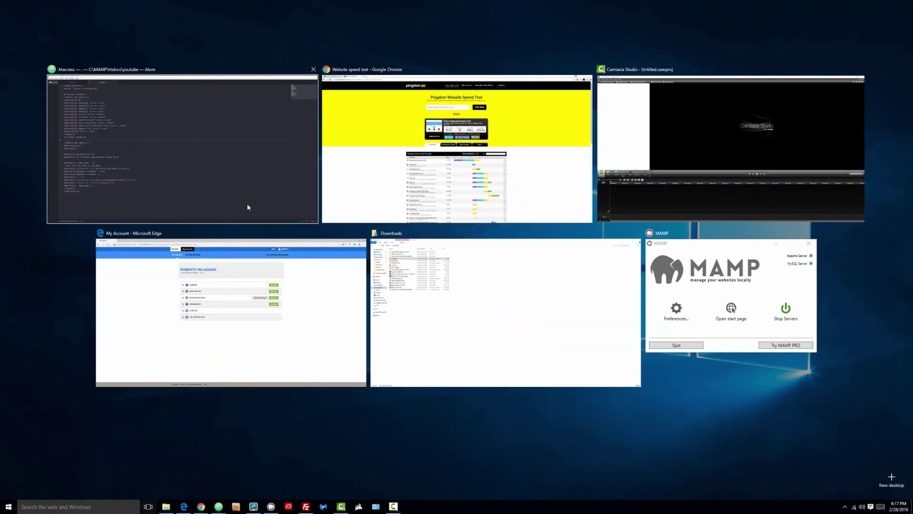
click(356, 170)
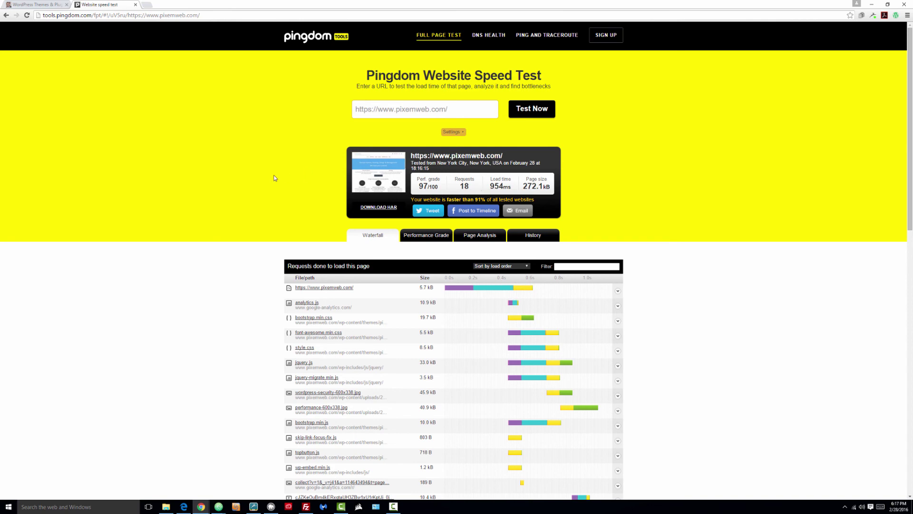
click(423, 237)
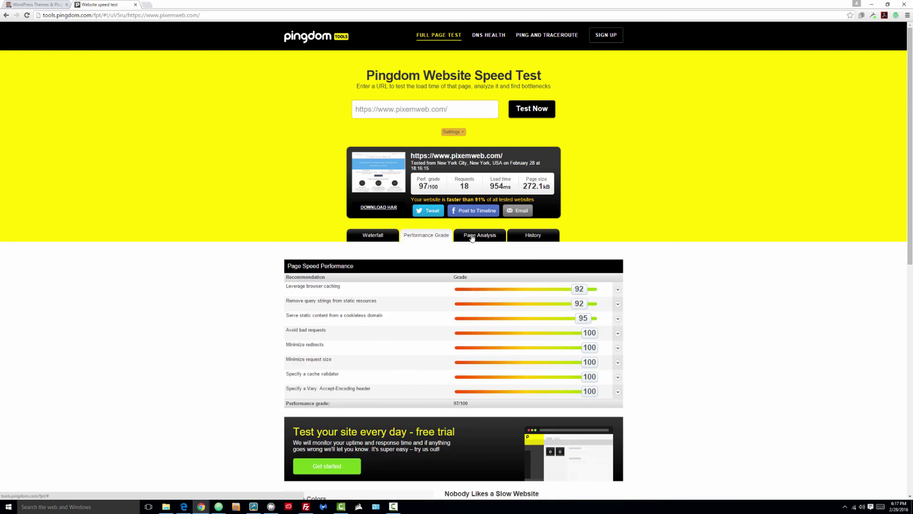
click(376, 238)
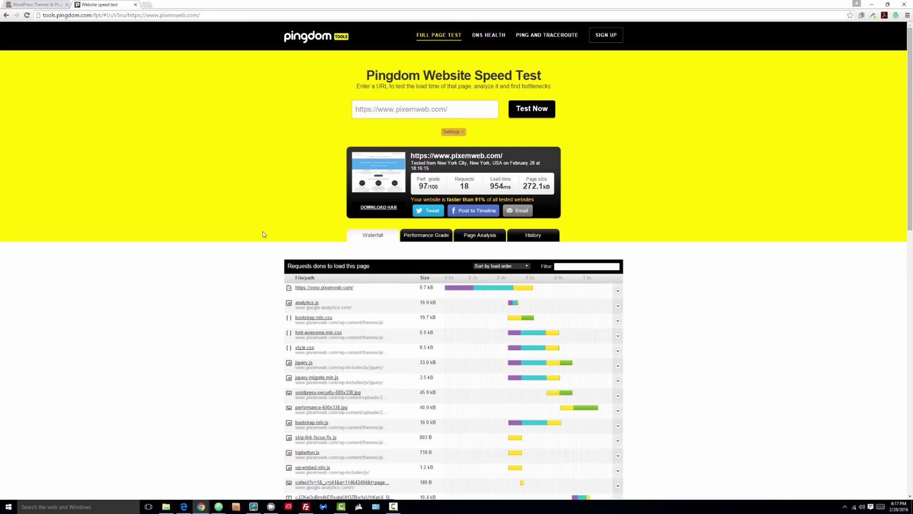